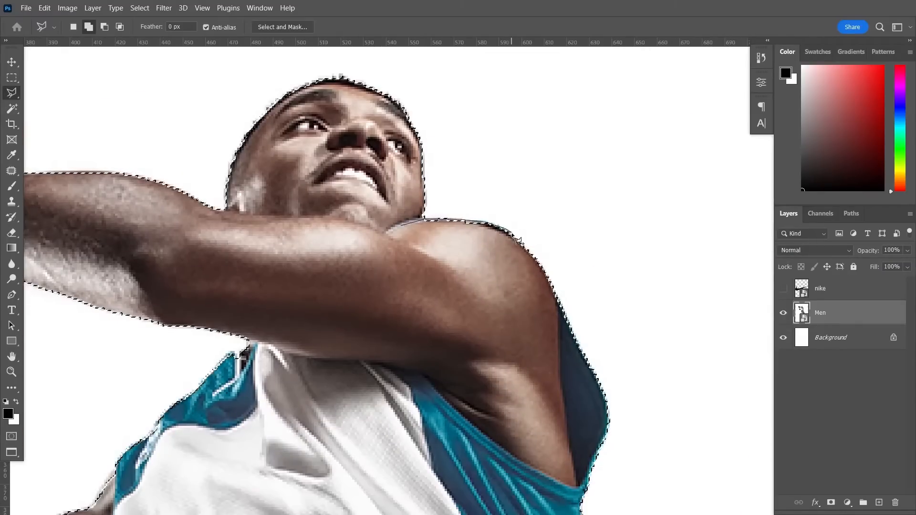
# - Add the missing white sole edge of the lower shoe to the player selection with the Polygonal Lasso
pyautogui.moveTo(527, 453); pyautogui.dragTo(447, 143)
pyautogui.moveTo(505, 358); pyautogui.dragTo(653, 191)
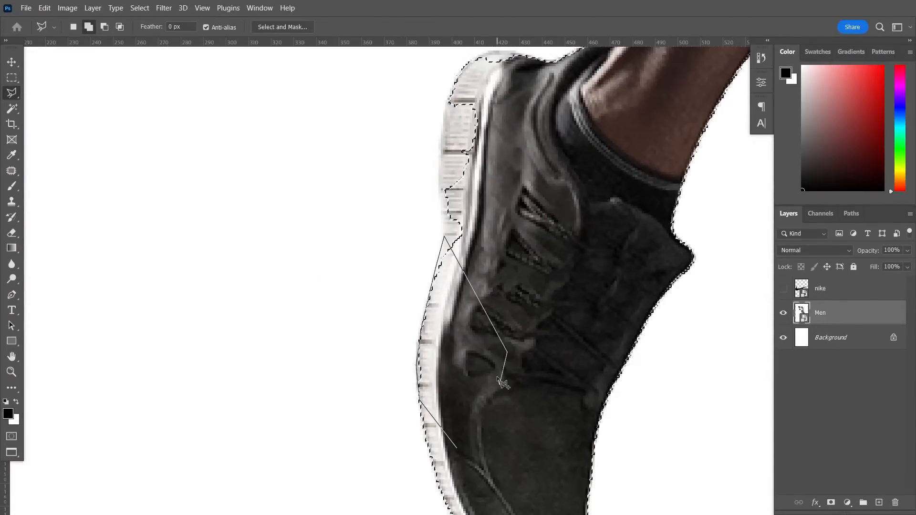
pyautogui.moveTo(444, 95); pyautogui.dragTo(484, 257)
pyautogui.moveTo(628, 228); pyautogui.dragTo(534, 373)
# - Add the raised rear shoe's sole edge to the selection and mask the Men layer with the finished selection
pyautogui.moveTo(220, 253); pyautogui.dragTo(272, 393)
pyautogui.click(245, 370)
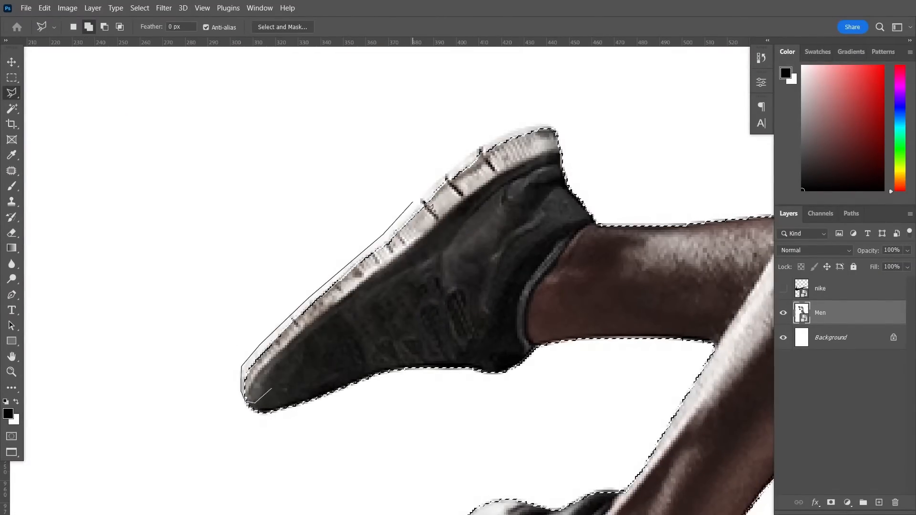
pyautogui.click(420, 201)
pyautogui.click(554, 133)
pyautogui.doubleClick(384, 311)
pyautogui.moveTo(384, 144); pyautogui.dragTo(344, 205)
pyautogui.click(378, 439)
pyautogui.click(363, 442)
pyautogui.click(357, 438)
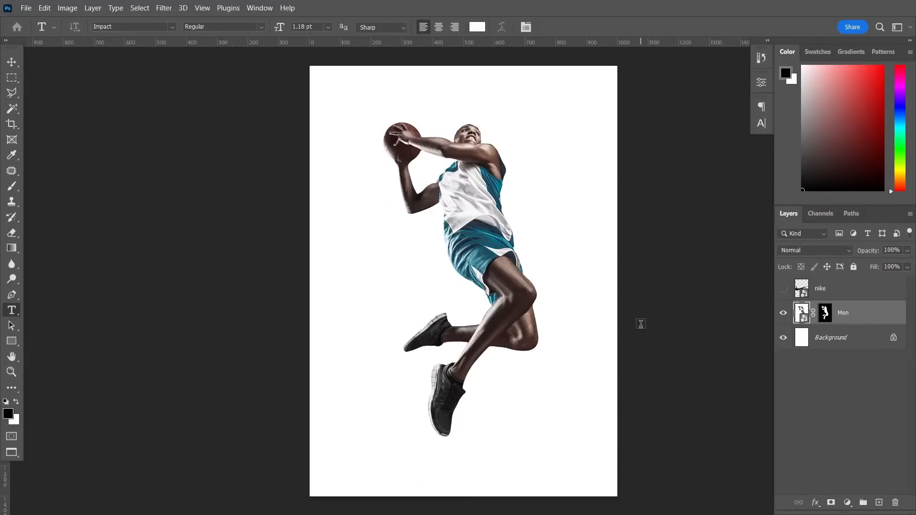
# - Add a Solid Color fill layer in light grey d0d0d0 directly above the Background layer
pyautogui.press('v')
pyautogui.click(848, 346)
pyautogui.click(847, 502)
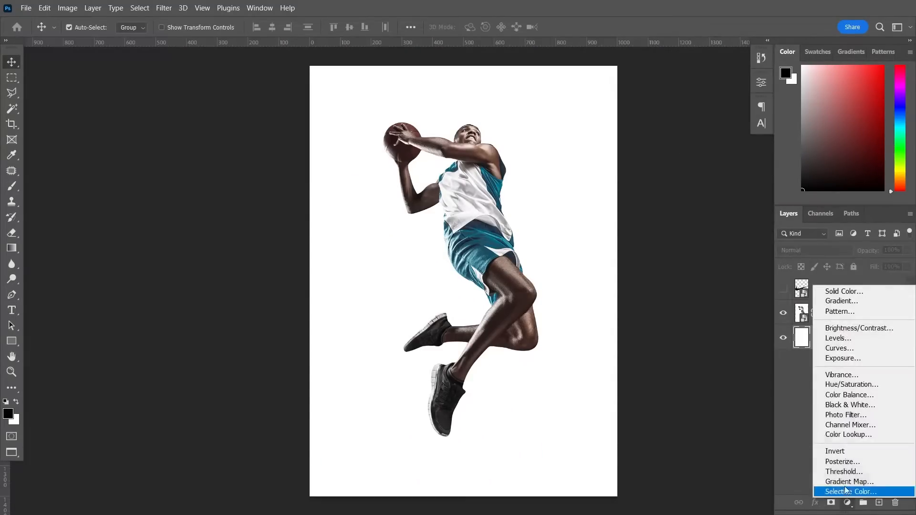
pyautogui.click(840, 292)
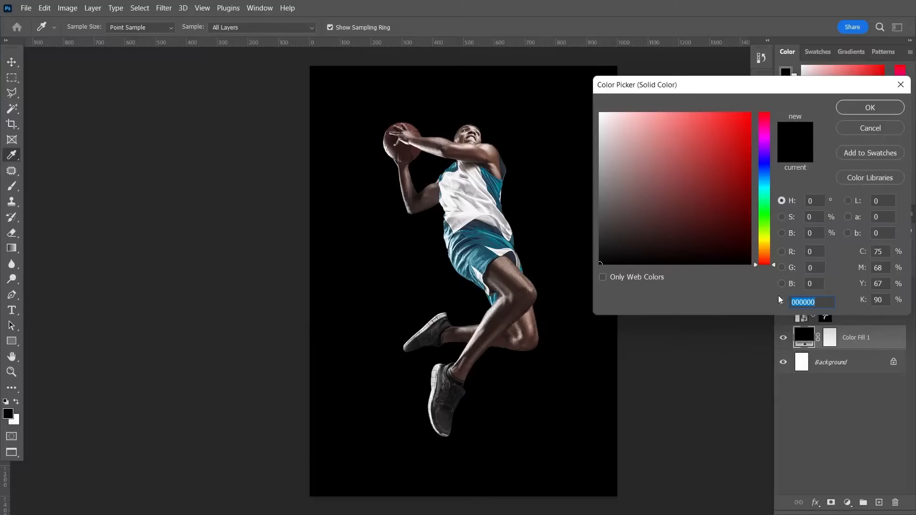
pyautogui.write('d3d3d3')
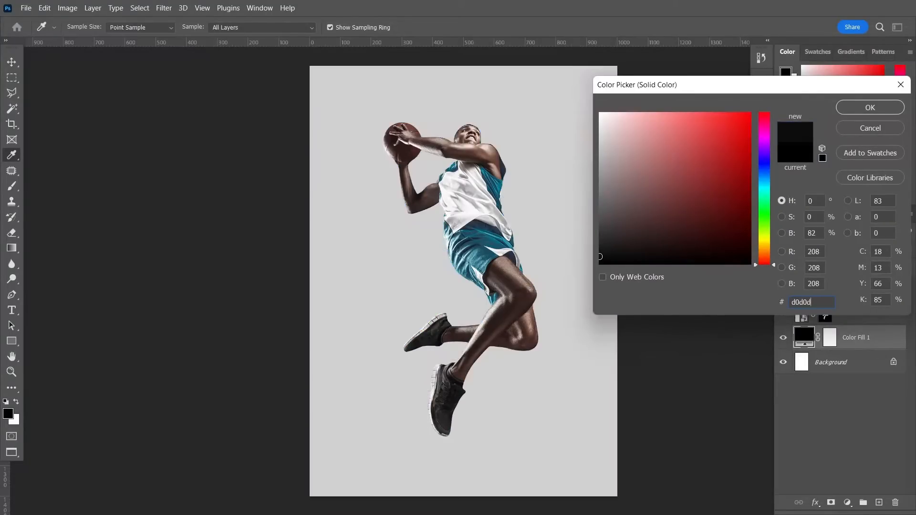
pyautogui.press('Return')
# - Fully desaturate the Men layer with a Hue/Saturation adjustment to make the player black and white
pyautogui.click(859, 315)
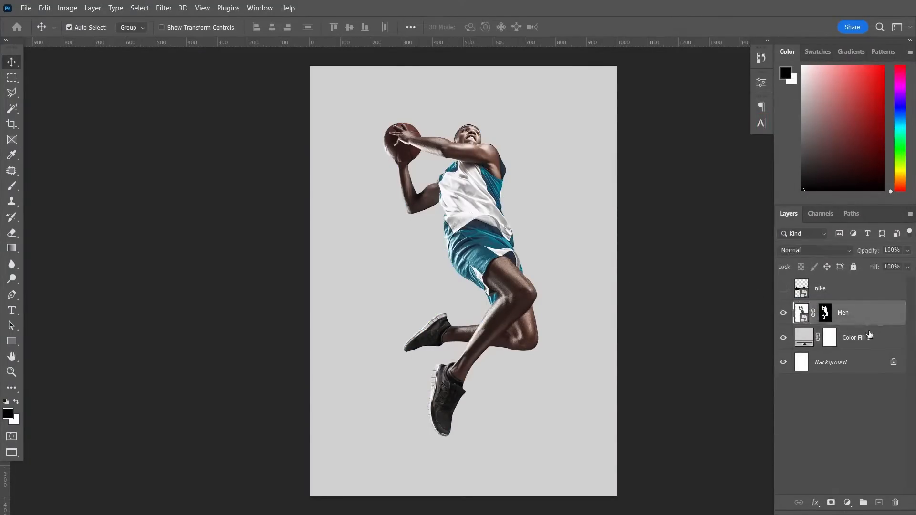
pyautogui.click(848, 395)
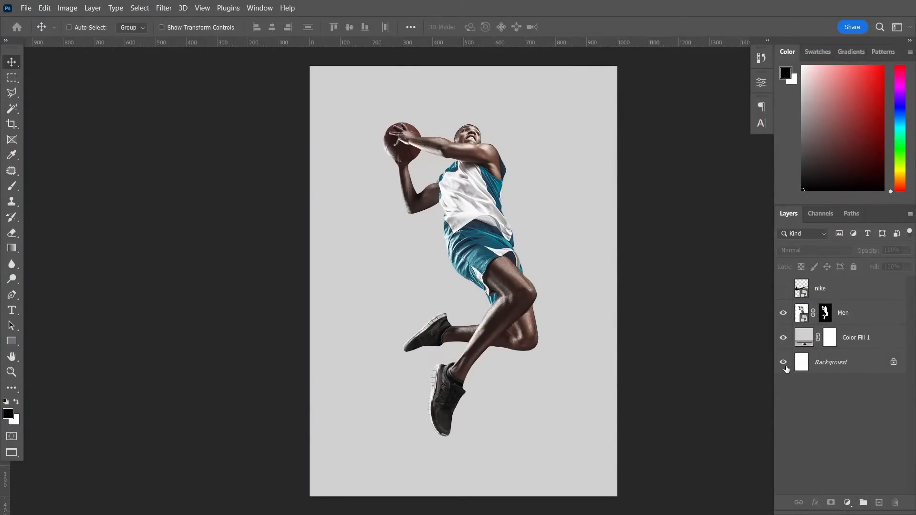
pyautogui.click(849, 315)
pyautogui.hotkey('ctrl', 'u')
pyautogui.moveTo(601, 233); pyautogui.dragTo(543, 233)
pyautogui.click(721, 148)
# - Align the Men layer to the vertical centre of the canvas and deselect everything
pyautogui.press('v')
pyautogui.moveTo(477, 202); pyautogui.dragTo(477, 217)
pyautogui.hotkey('ctrl', 'a')
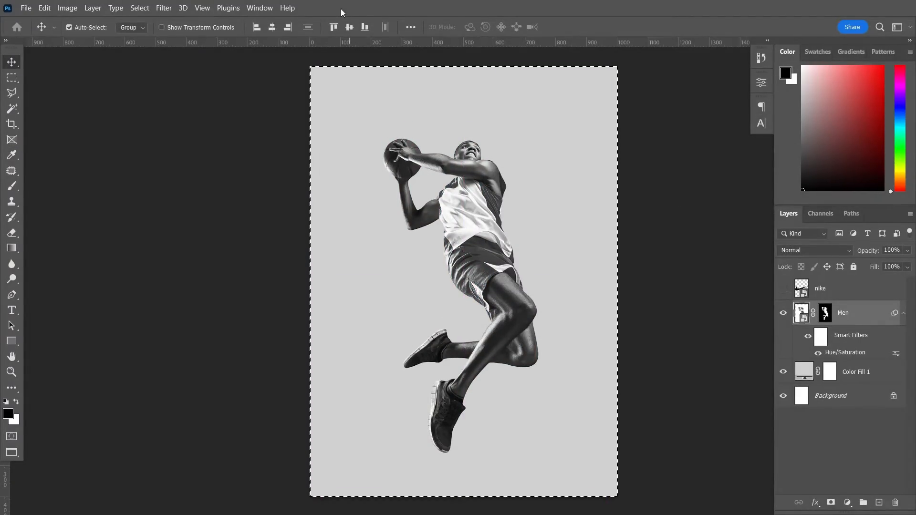
pyautogui.click(349, 28)
pyautogui.hotkey('ctrl', 'd')
pyautogui.click(679, 170)
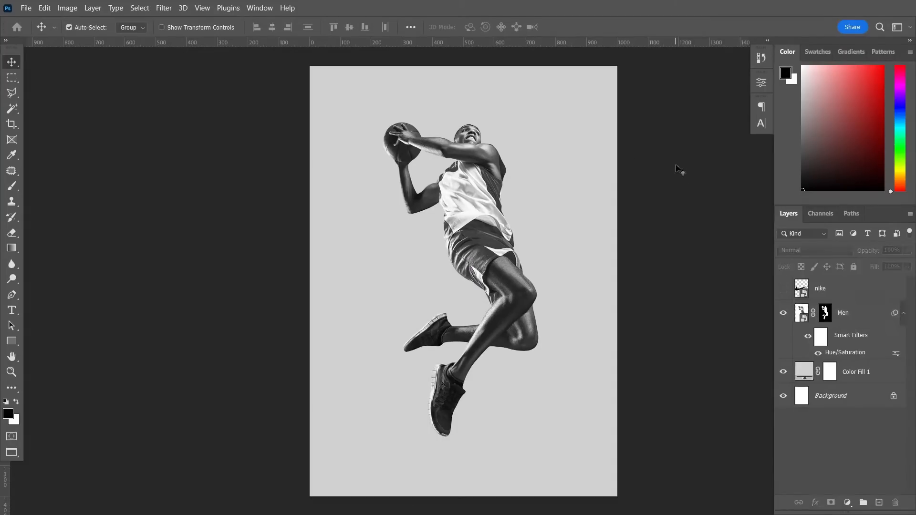
# - Create a text layer reading "ju" in Impact Regular directly above the Men layer
pyautogui.click(861, 315)
pyautogui.press('t')
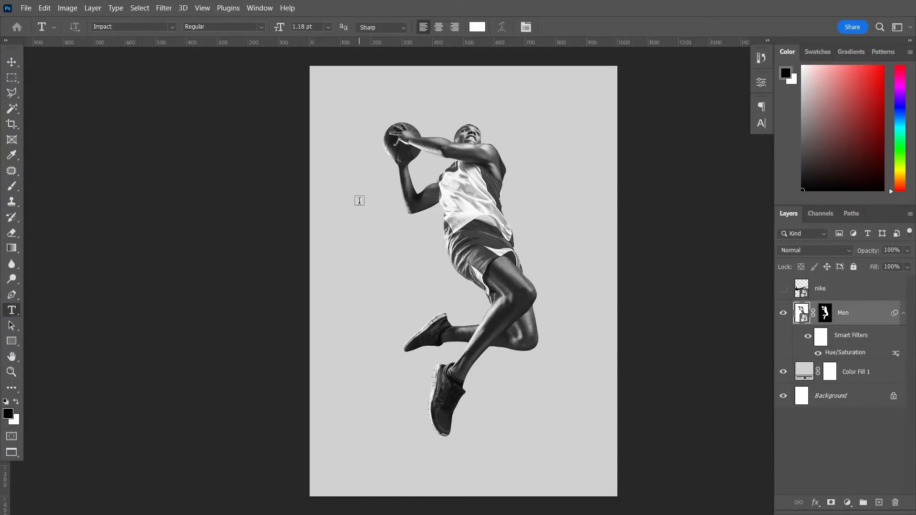
pyautogui.click(359, 201)
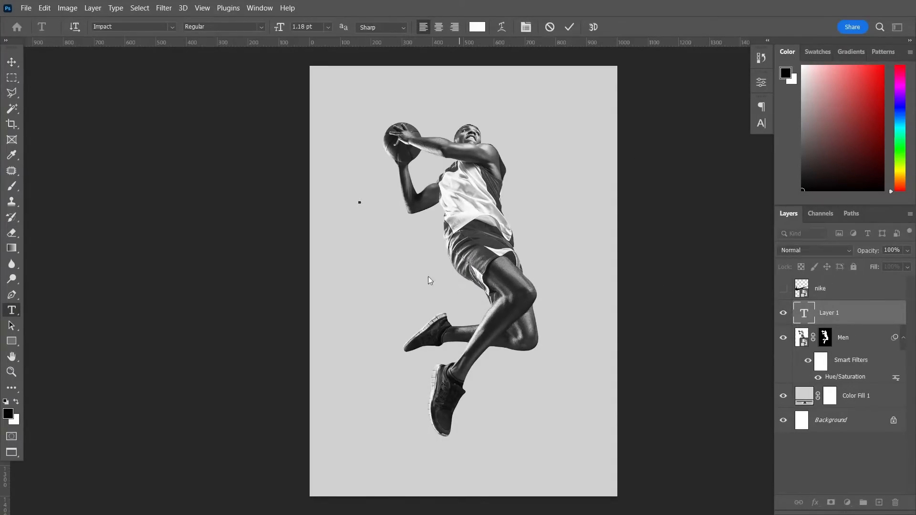
pyautogui.write('ju')
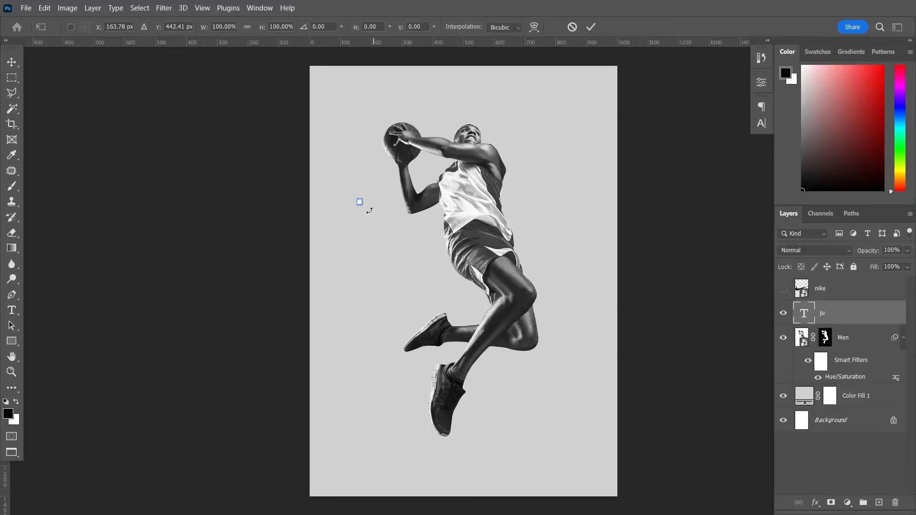
# - Enlarge the "ju" text to about 328 by 458 px and place it over the player's raised arm
pyautogui.moveTo(363, 206); pyautogui.dragTo(444, 237)
pyautogui.moveTo(387, 225); pyautogui.dragTo(415, 238)
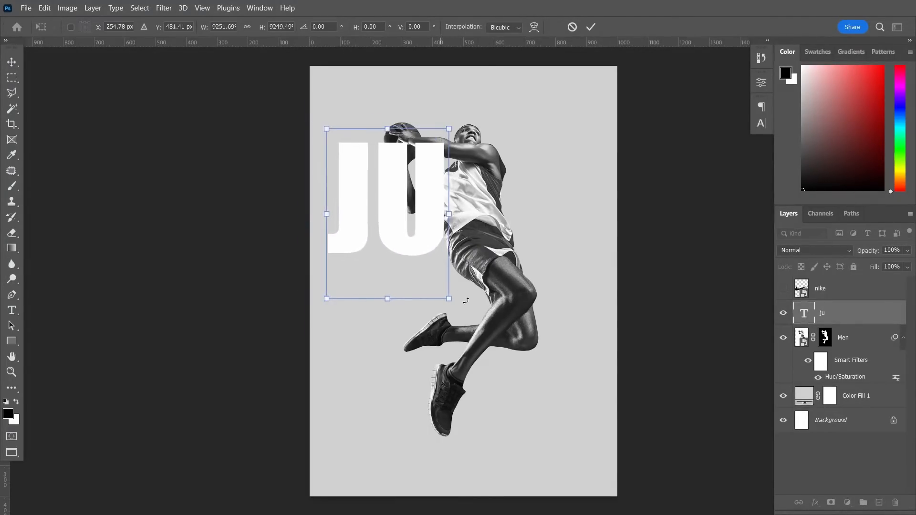
pyautogui.moveTo(448, 299); pyautogui.dragTo(437, 288)
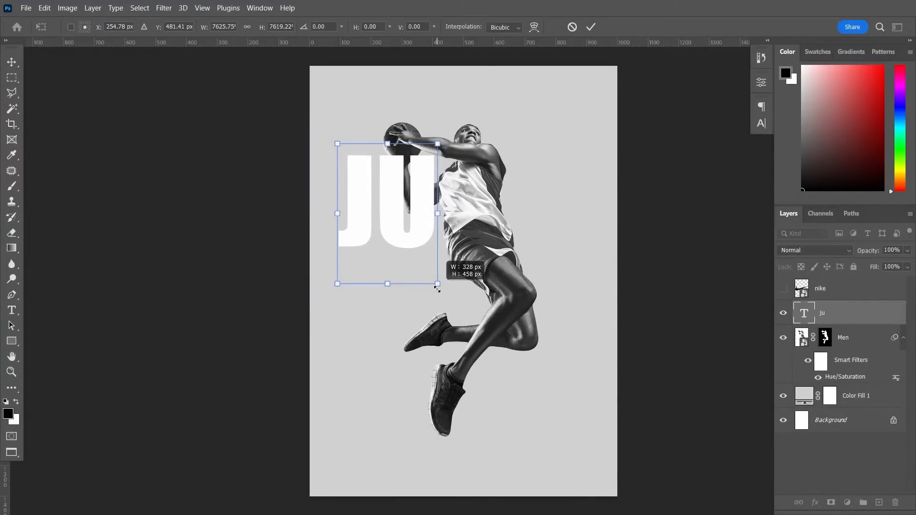
pyautogui.press('Return')
# - Duplicate the "ju" text beside the original on the same line and change the copy to "st"
pyautogui.scroll(5, 413, 228)
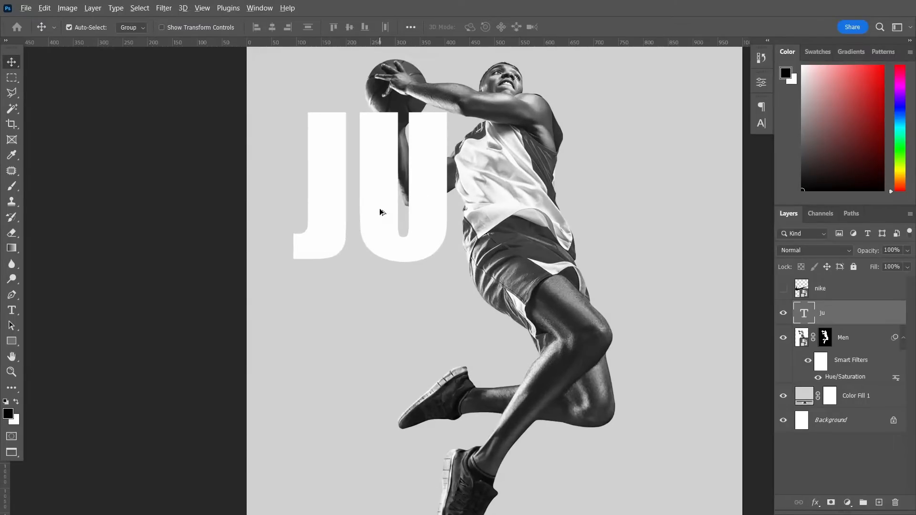
pyautogui.moveTo(382, 212); pyautogui.dragTo(549, 213)
pyautogui.doubleClick(547, 213)
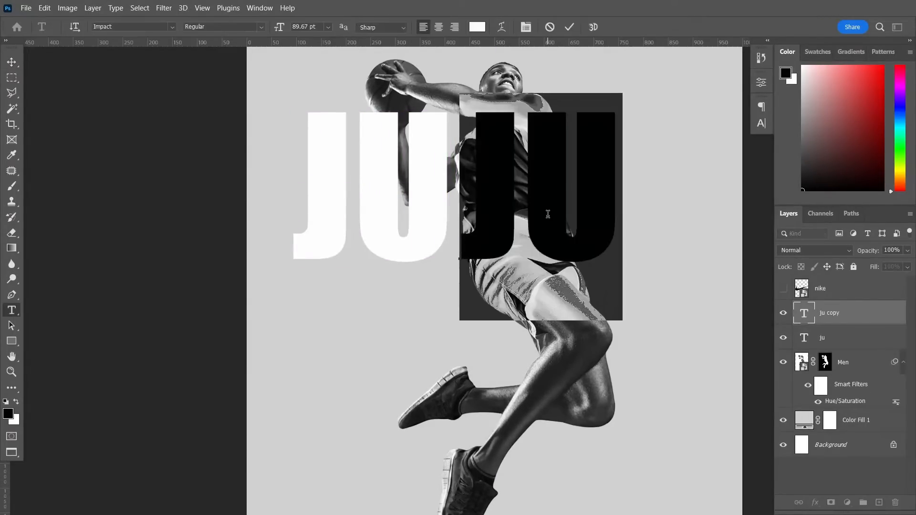
pyautogui.write('st')
pyautogui.hotkey('ctrl', 'Return')
pyautogui.press('v')
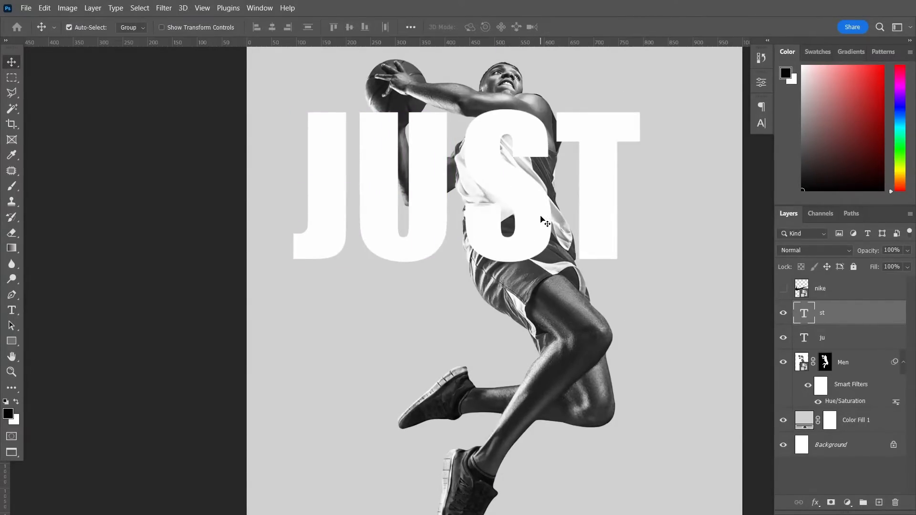
# - Centre the word JUST horizontally on the page and send the "ju" layer below the Men layer
pyautogui.click(439, 201)
pyautogui.keyDown('shift'); pyautogui.click(501, 183); pyautogui.keyUp('shift')
pyautogui.moveTo(502, 183); pyautogui.dragTo(528, 188)
pyautogui.click(696, 232)
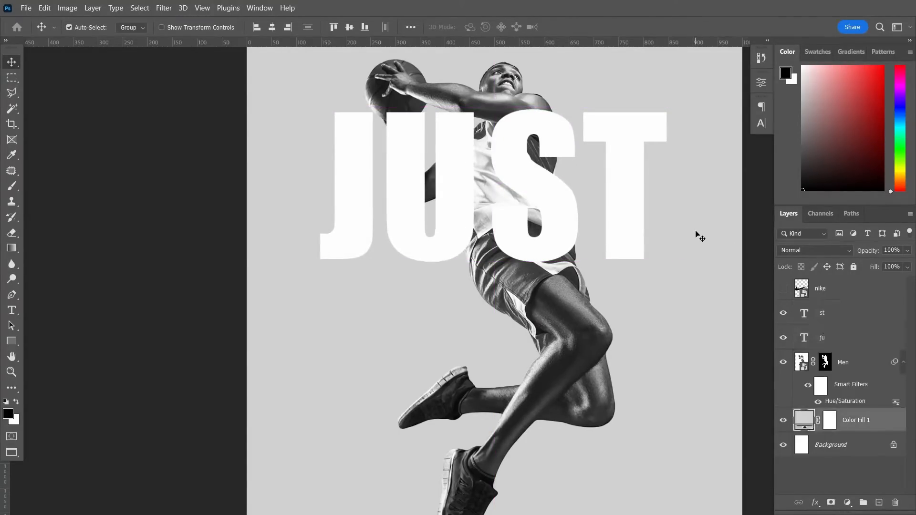
pyautogui.click(448, 221)
pyautogui.hotkey('ctrl', '[')
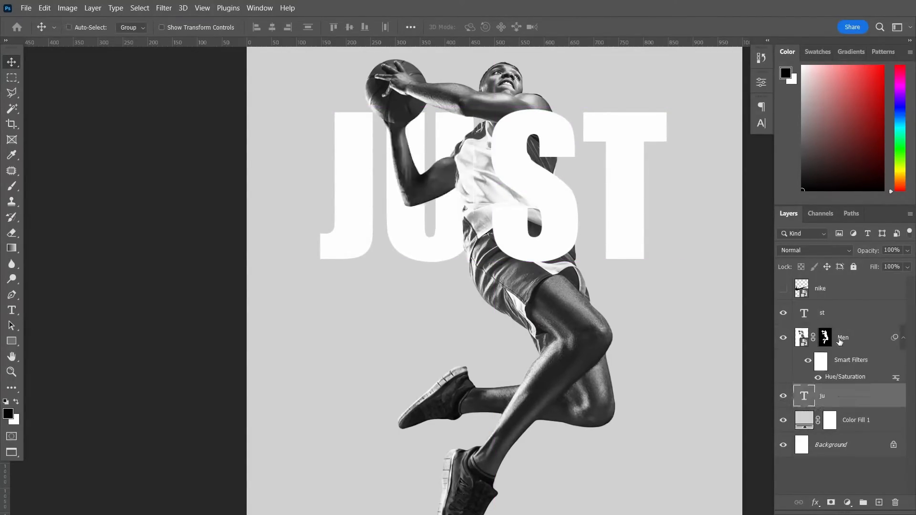
# - Duplicate the "st" text onto a second line below and change the copy to "D"
pyautogui.scroll(-1, 521, 240)
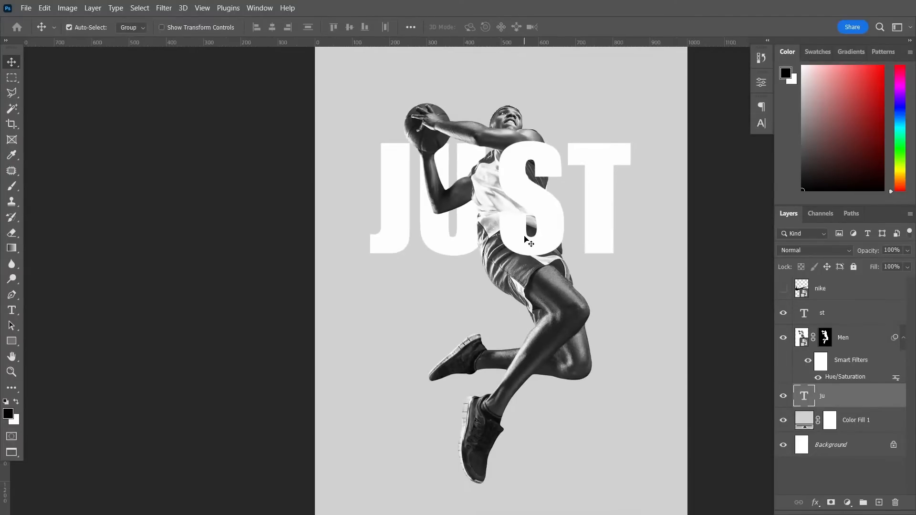
pyautogui.moveTo(525, 241); pyautogui.dragTo(507, 351)
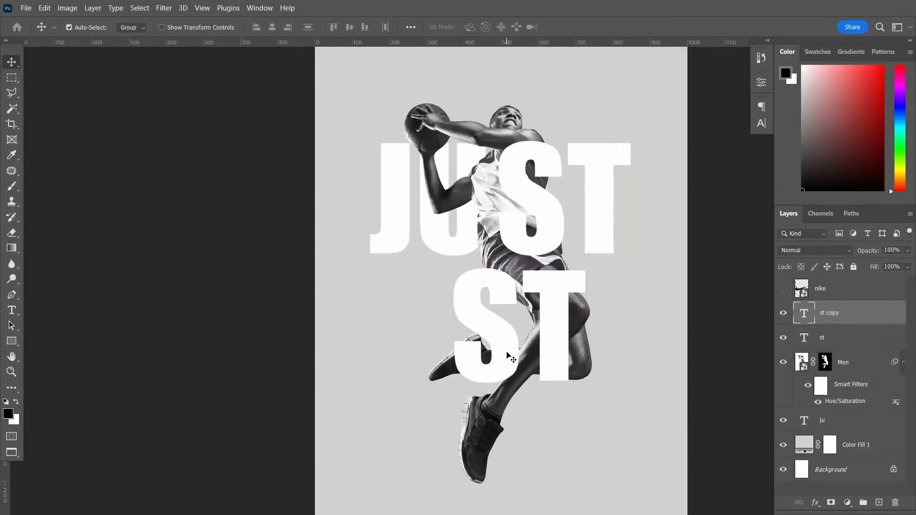
pyautogui.doubleClick(507, 351)
pyautogui.write('D')
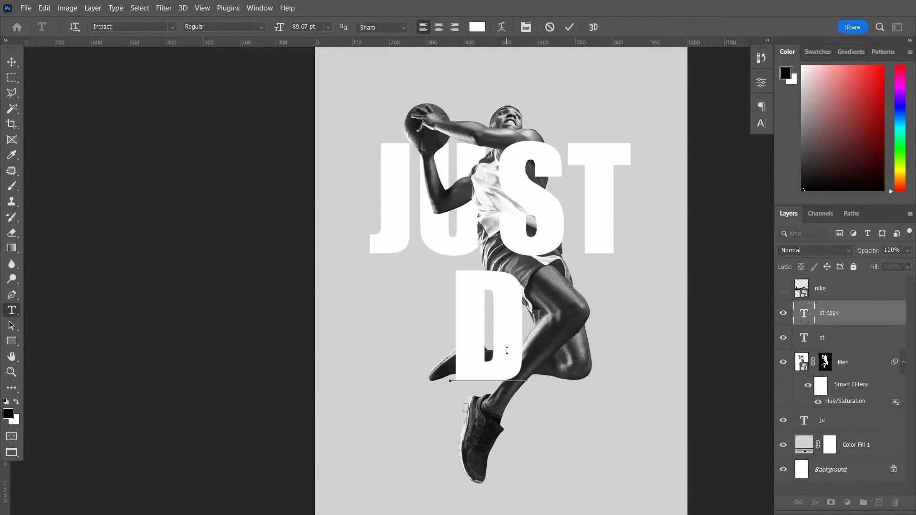
pyautogui.hotkey('ctrl', 'Return')
pyautogui.press('v')
# - Duplicate the "D" text beside itself on the second line and change the copy to "O"
pyautogui.moveTo(513, 334); pyautogui.dragTo(587, 325)
pyautogui.doubleClick(587, 325)
pyautogui.write('O')
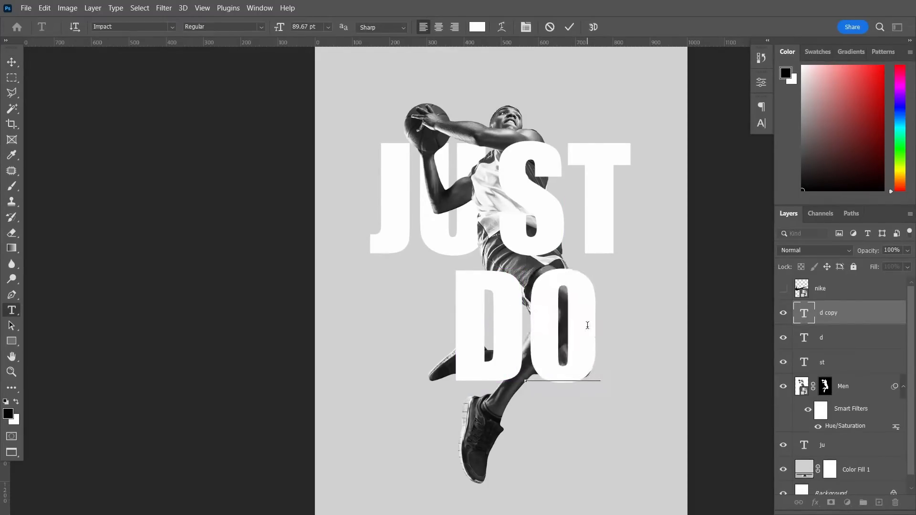
pyautogui.hotkey('ctrl', 'Return')
pyautogui.press('v')
# - Send the "D" layer below the Men layer and centre the word DO beneath JUST
pyautogui.click(513, 339)
pyautogui.moveTo(845, 345); pyautogui.dragTo(845, 435)
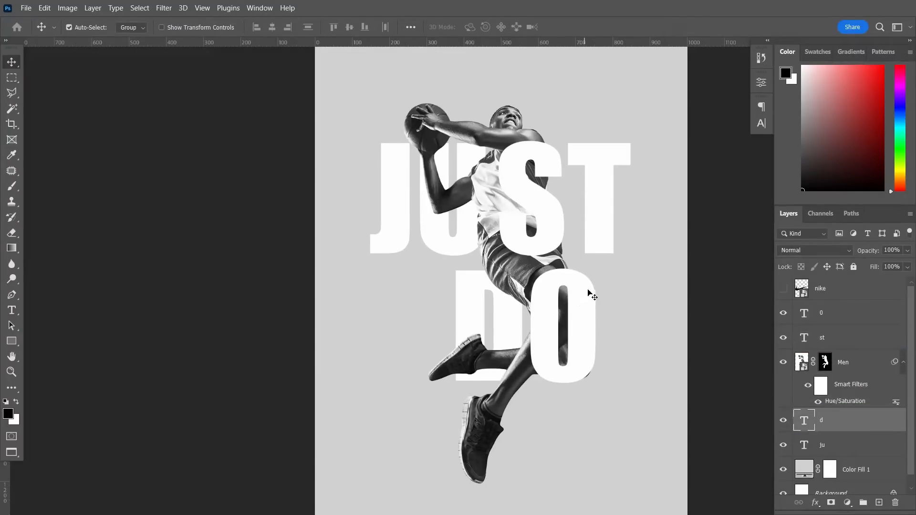
pyautogui.keyDown('shift'); pyautogui.click(549, 318); pyautogui.keyUp('shift')
pyautogui.moveTo(541, 323); pyautogui.dragTo(526, 316)
# - Duplicate the "O" text onto a third line below DO and change the copy to "i"
pyautogui.scroll(-2, 583, 391)
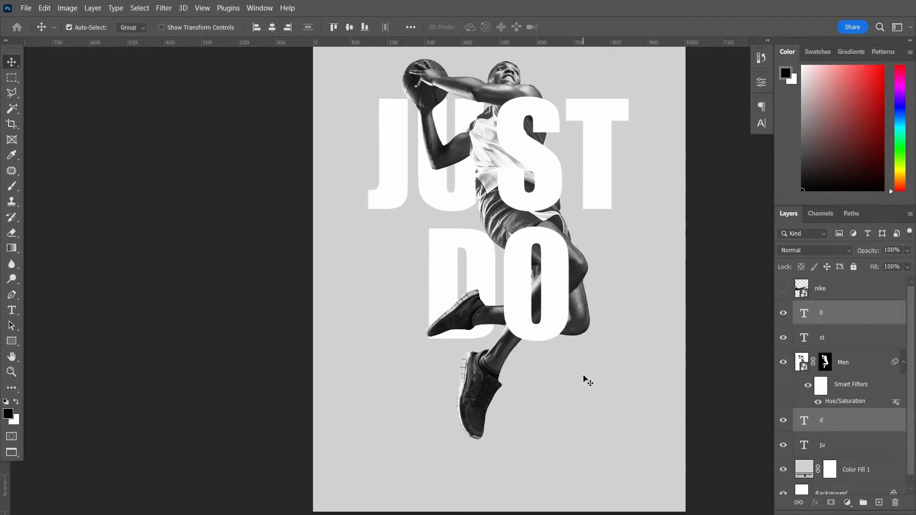
pyautogui.click(820, 318)
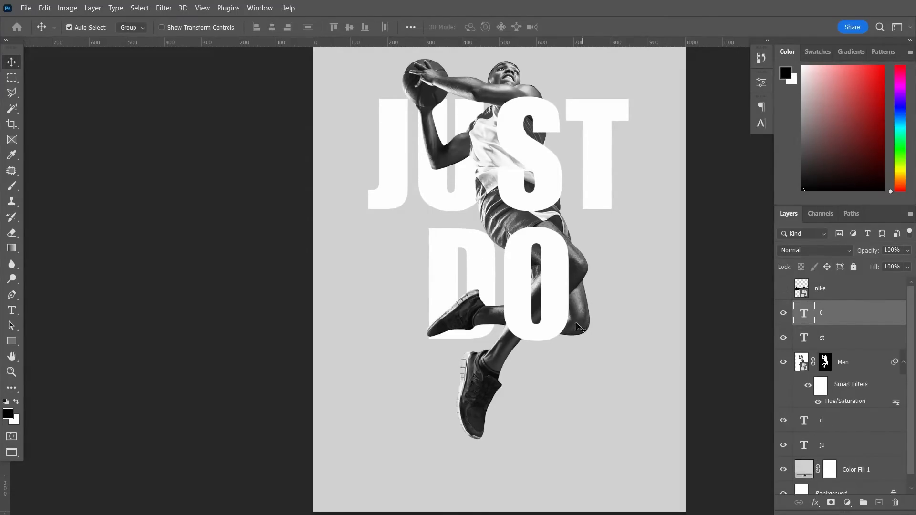
pyautogui.moveTo(525, 260); pyautogui.dragTo(521, 394)
pyautogui.doubleClick(528, 386)
pyautogui.write('i')
pyautogui.hotkey('ctrl', 'Return')
pyautogui.press('v')
# - Duplicate the "i" text beside itself on the third line and change the copy to "t"
pyautogui.doubleClick(520, 391)
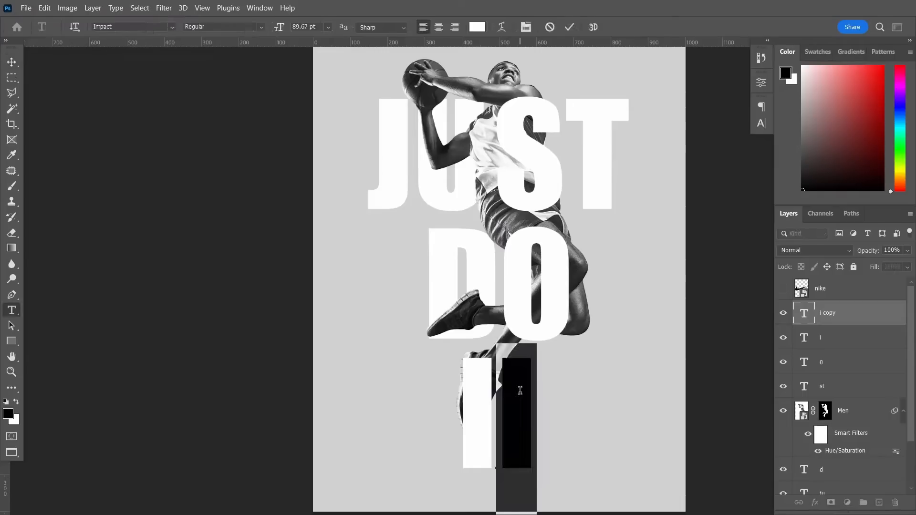
pyautogui.write('t')
pyautogui.hotkey('ctrl', 'Return')
pyautogui.press('v')
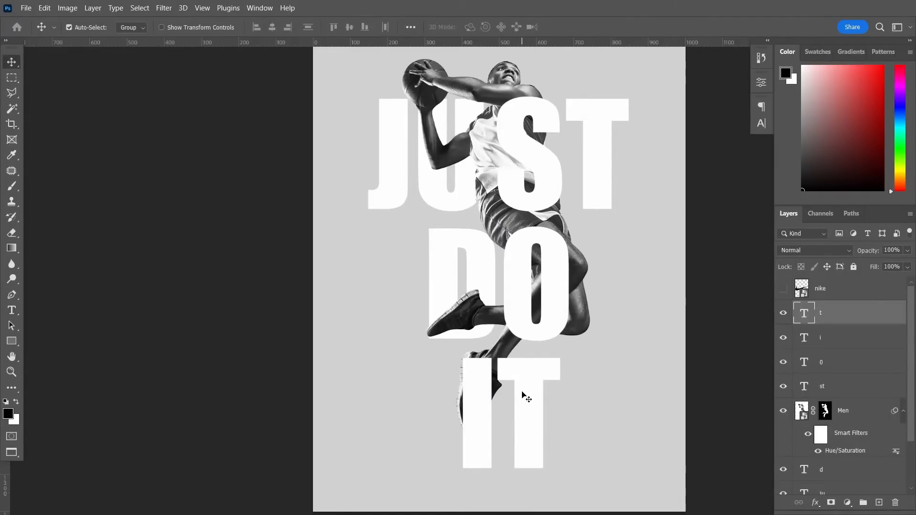
# - Move the "i" layer below the Men layer and collapse the Men layer's smart filter list
pyautogui.click(812, 347)
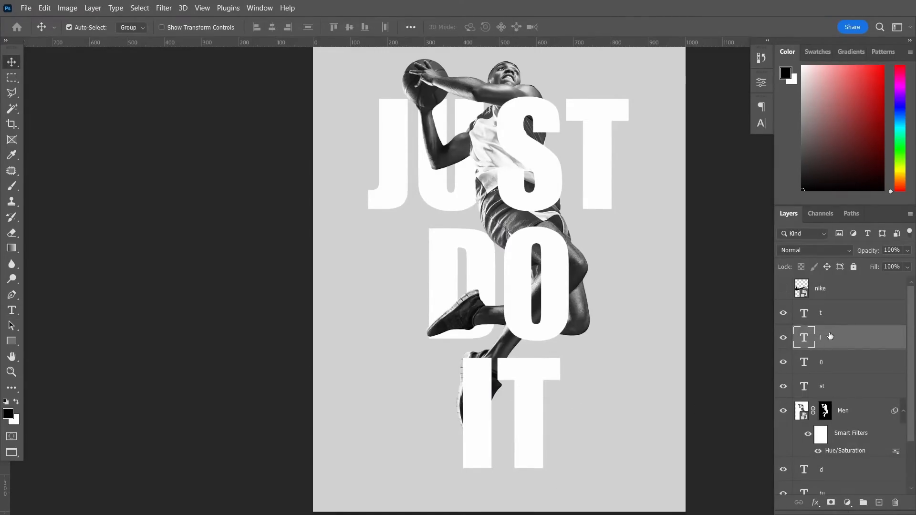
pyautogui.moveTo(830, 336); pyautogui.dragTo(885, 420)
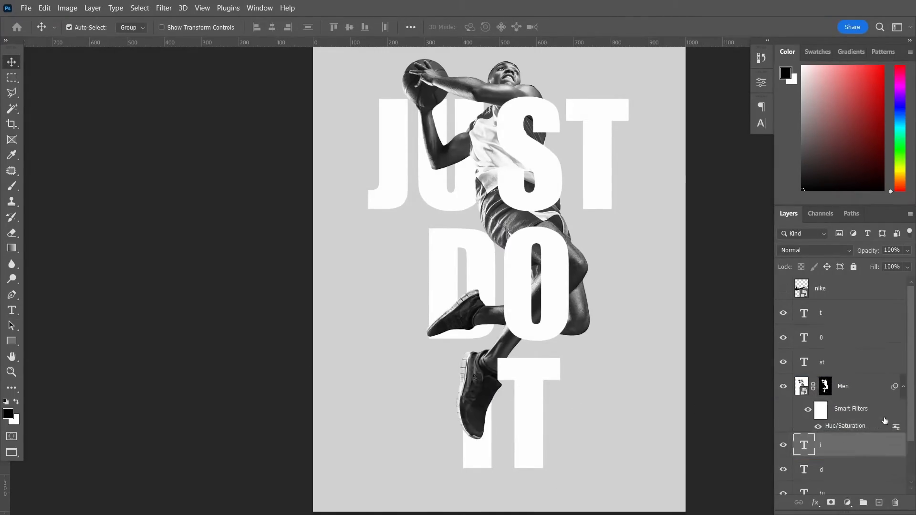
pyautogui.click(902, 388)
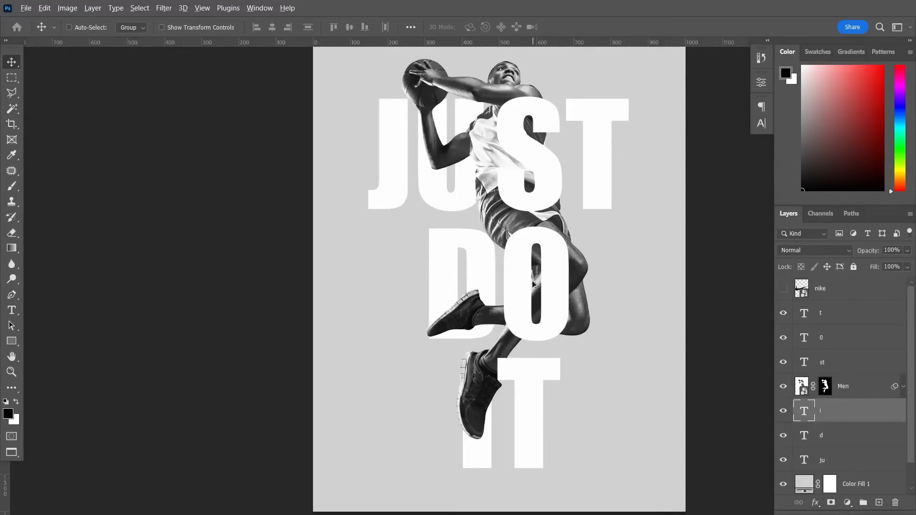
# - Scale all six letter text layers together to about 85.2% and centre the block horizontally on the poster
pyautogui.scroll(-1, 533, 285)
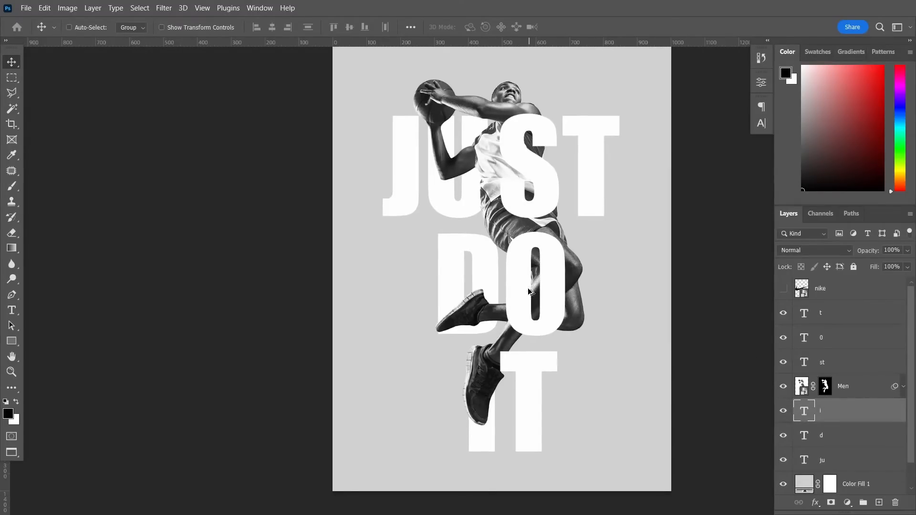
pyautogui.keyDown('ctrl'); pyautogui.click(834, 437); pyautogui.keyUp('ctrl')
pyautogui.keyDown('ctrl'); pyautogui.click(836, 459); pyautogui.keyUp('ctrl')
pyautogui.keyDown('ctrl'); pyautogui.click(835, 365); pyautogui.keyUp('ctrl')
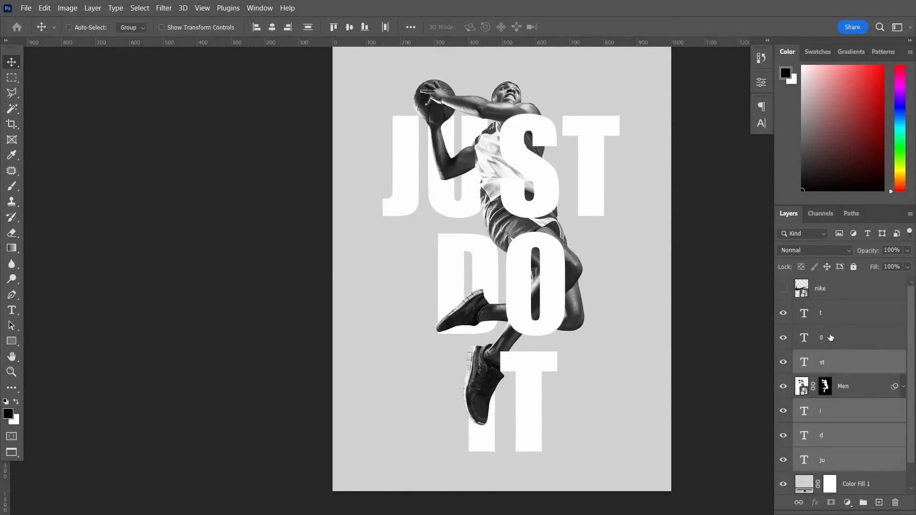
pyautogui.keyDown('ctrl'); pyautogui.click(831, 338); pyautogui.keyUp('ctrl')
pyautogui.keyDown('ctrl'); pyautogui.click(830, 319); pyautogui.keyUp('ctrl')
pyautogui.hotkey('ctrl', 't')
pyautogui.moveTo(623, 111); pyautogui.dragTo(604, 137)
pyautogui.moveTo(541, 214); pyautogui.dragTo(541, 203)
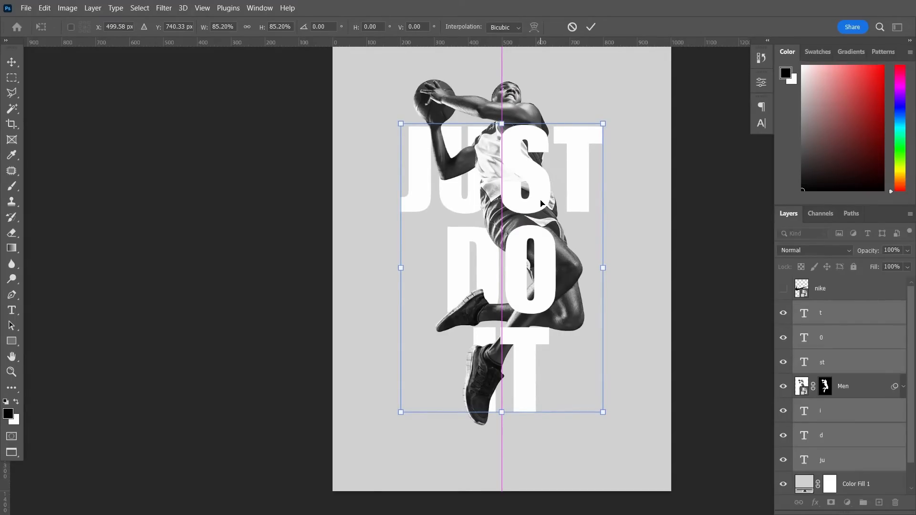
pyautogui.press('Return')
pyautogui.hotkey('ctrl', '0')
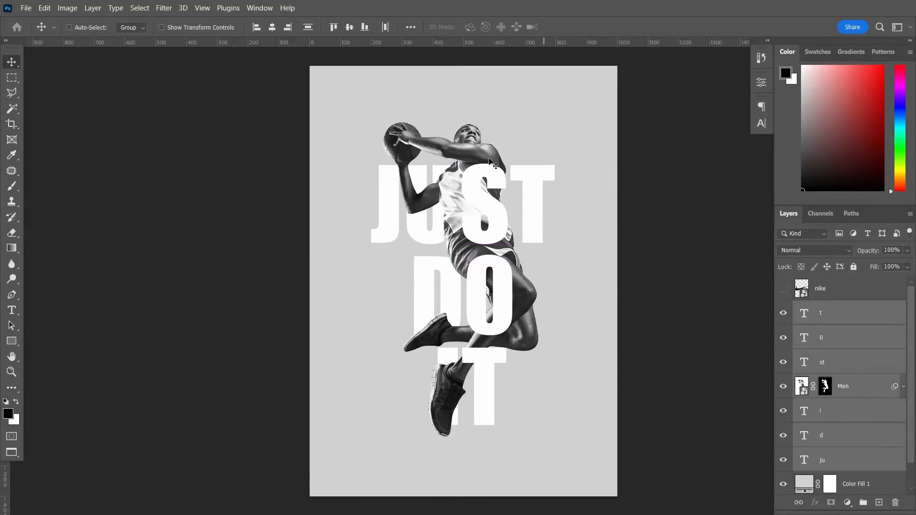
pyautogui.hotkey('ctrl', 't')
pyautogui.click(459, 206)
pyautogui.moveTo(491, 169); pyautogui.dragTo(490, 170)
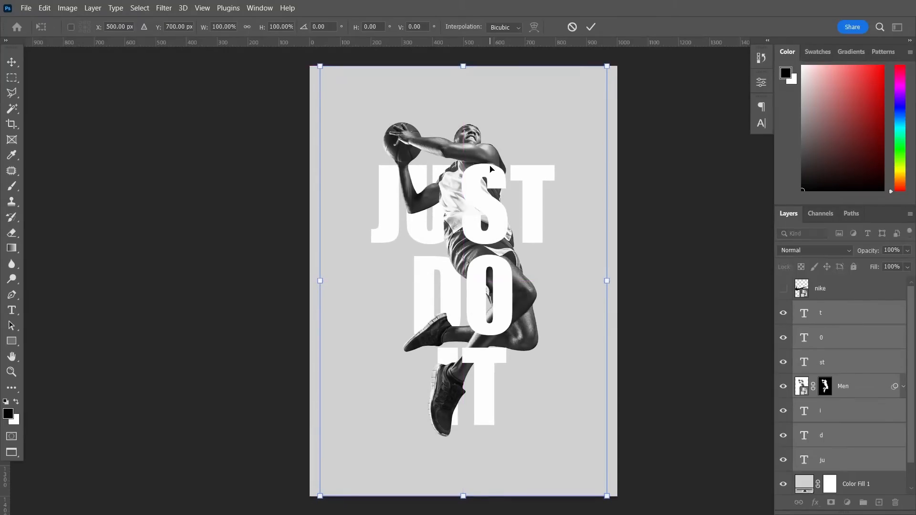
pyautogui.press('Return')
# - Add a new empty layer directly above the Men layer and clip it to Men
pyautogui.scroll(2, 438, 180)
pyautogui.scroll(2, 439, 181)
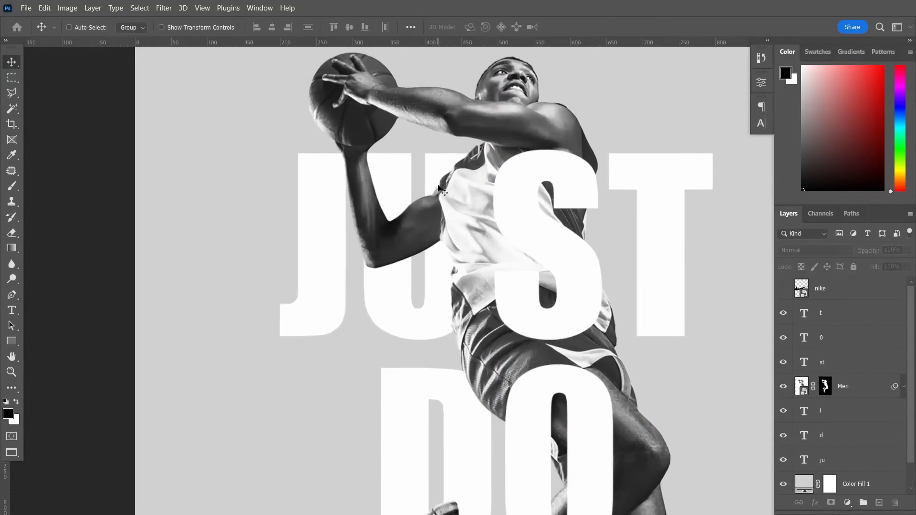
pyautogui.scroll(2, 514, 234)
pyautogui.keyDown('ctrl'); pyautogui.click(530, 223); pyautogui.keyUp('ctrl')
pyautogui.click(865, 393)
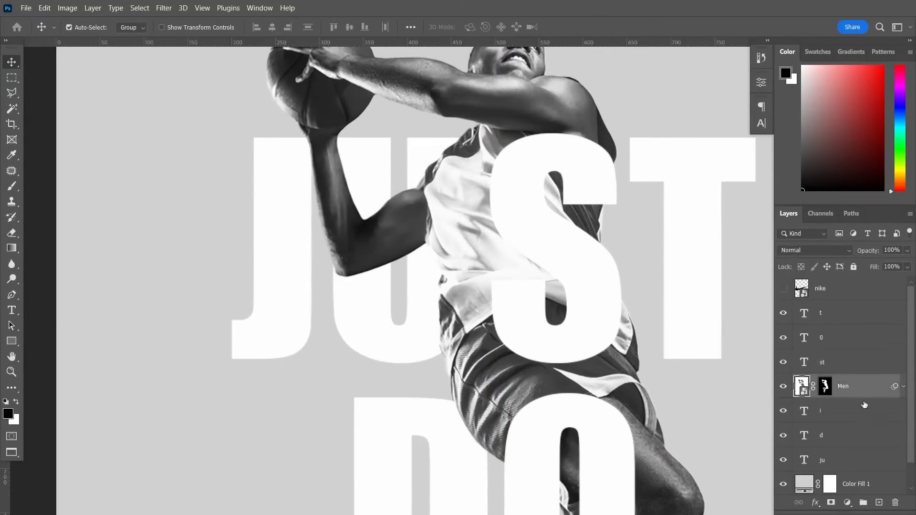
pyautogui.click(878, 501)
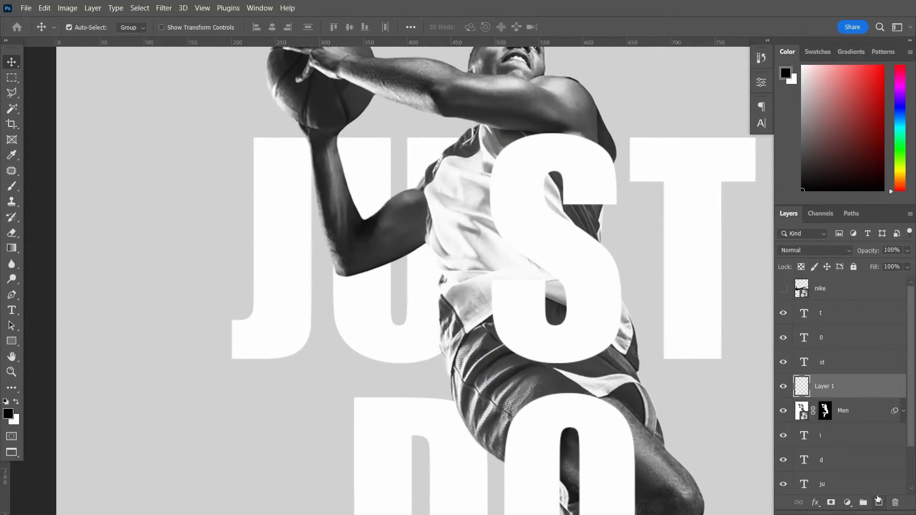
pyautogui.keyDown('alt'); pyautogui.click(865, 398); pyautogui.keyUp('alt')
# - Paint a soft black shadow on the clipped layer over the player's torso around the letter S, using a 109 px brush
pyautogui.press('b')
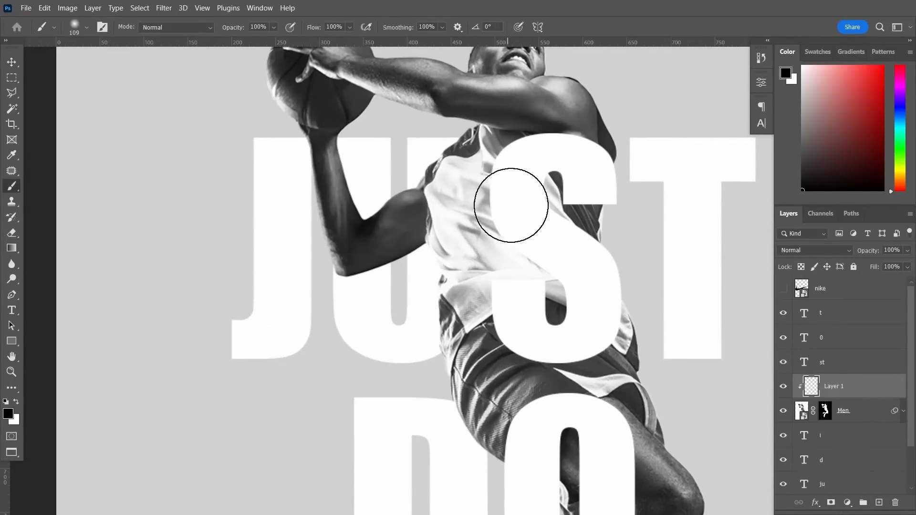
pyautogui.moveTo(545, 179)
pyautogui.mouseDown()
pyautogui.moveTo(532, 203)
pyautogui.moveTo(600, 279)
pyautogui.moveTo(611, 316)
pyautogui.moveTo(601, 343)
pyautogui.moveTo(555, 349)
pyautogui.moveTo(545, 313)
pyautogui.mouseUp()
pyautogui.click(530, 315)
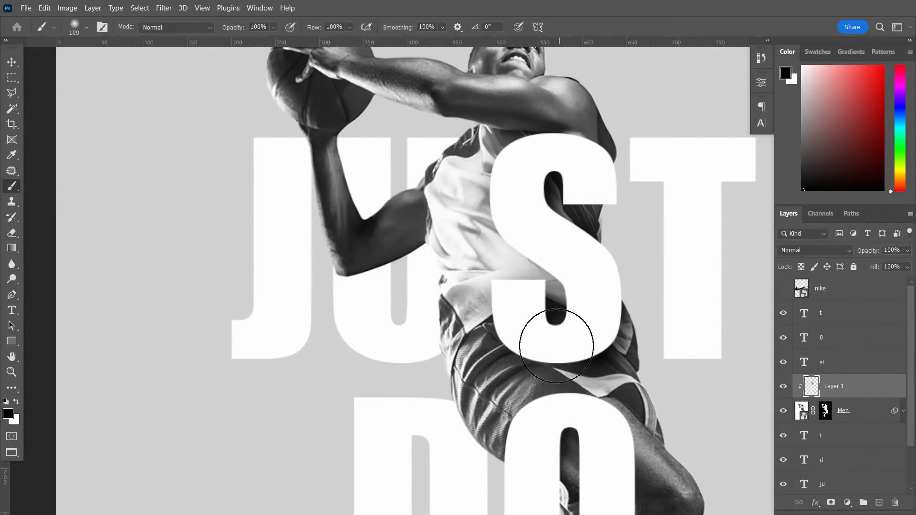
# - Erase the excess shadow around the lower curve of the S and inside its upper opening
pyautogui.press('e')
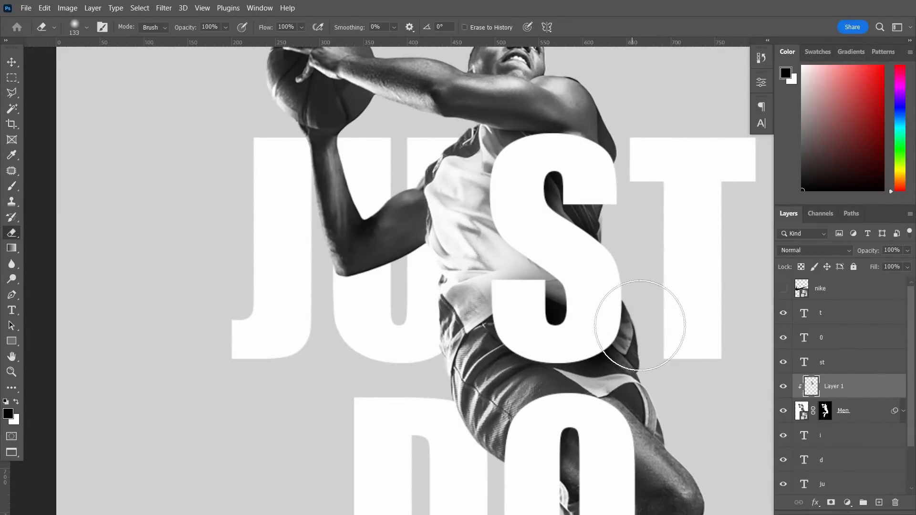
pyautogui.moveTo(619, 368)
pyautogui.mouseDown()
pyautogui.moveTo(602, 367)
pyautogui.moveTo(620, 349)
pyautogui.moveTo(471, 346)
pyautogui.mouseUp()
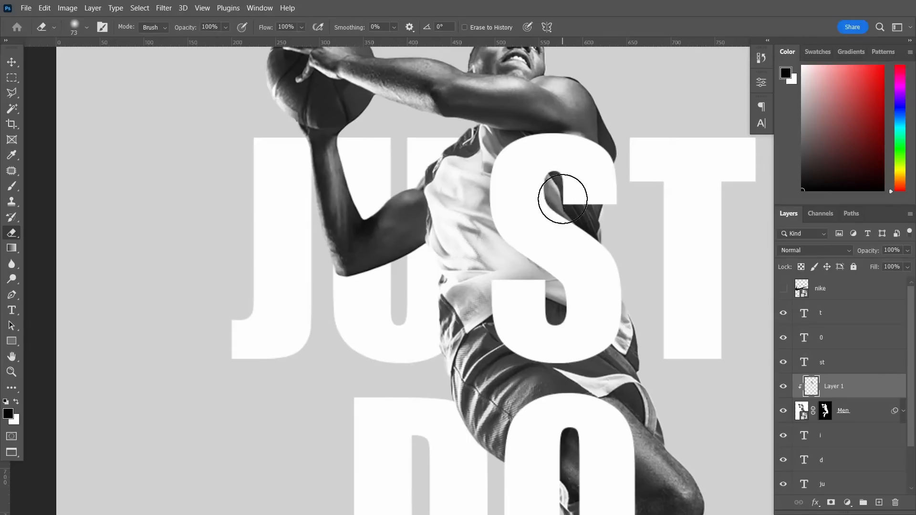
pyautogui.moveTo(562, 198)
pyautogui.mouseDown()
pyautogui.moveTo(570, 179)
pyautogui.moveTo(568, 206)
pyautogui.mouseUp()
pyautogui.press('v')
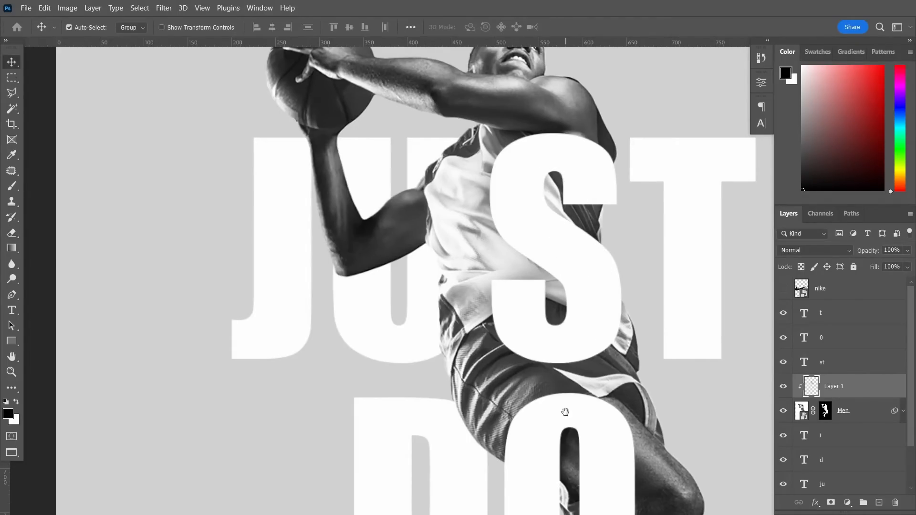
# - Add a new empty layer above the "ju" text layer and clip it to that text
pyautogui.moveTo(564, 412); pyautogui.dragTo(571, 184)
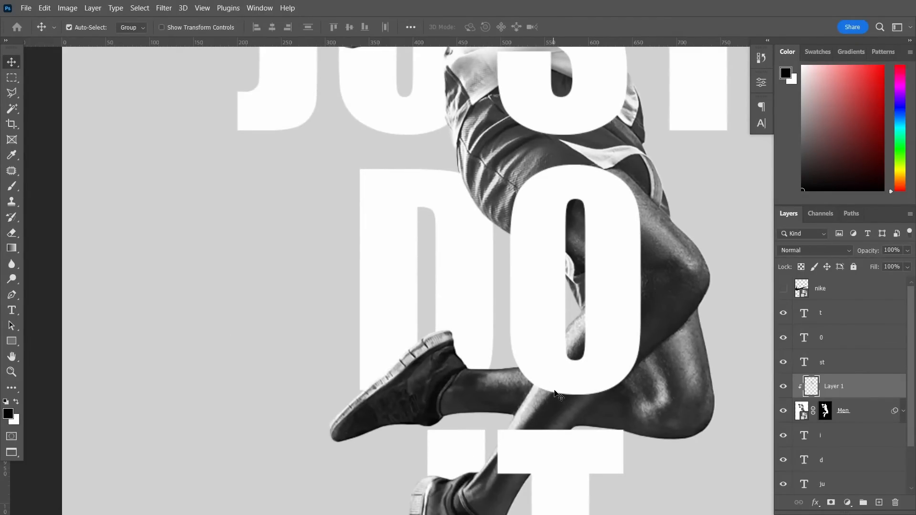
pyautogui.moveTo(566, 381); pyautogui.dragTo(575, 360)
pyautogui.scroll(-2, 482, 274)
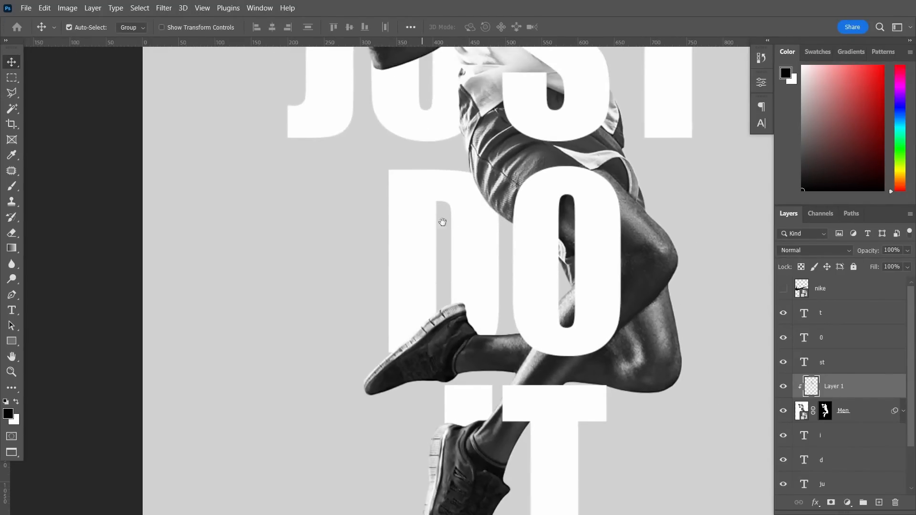
pyautogui.moveTo(422, 102); pyautogui.dragTo(474, 333)
pyautogui.scroll(3, 461, 248)
pyautogui.click(350, 371)
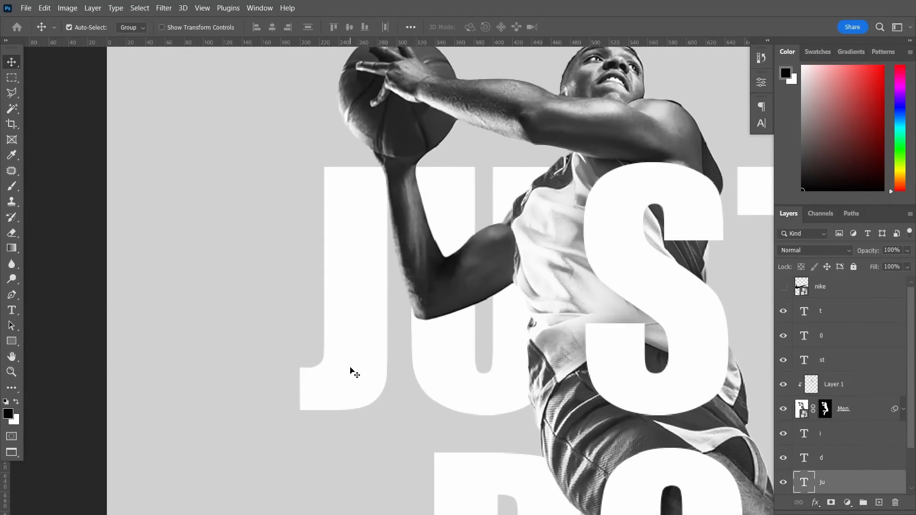
pyautogui.click(880, 502)
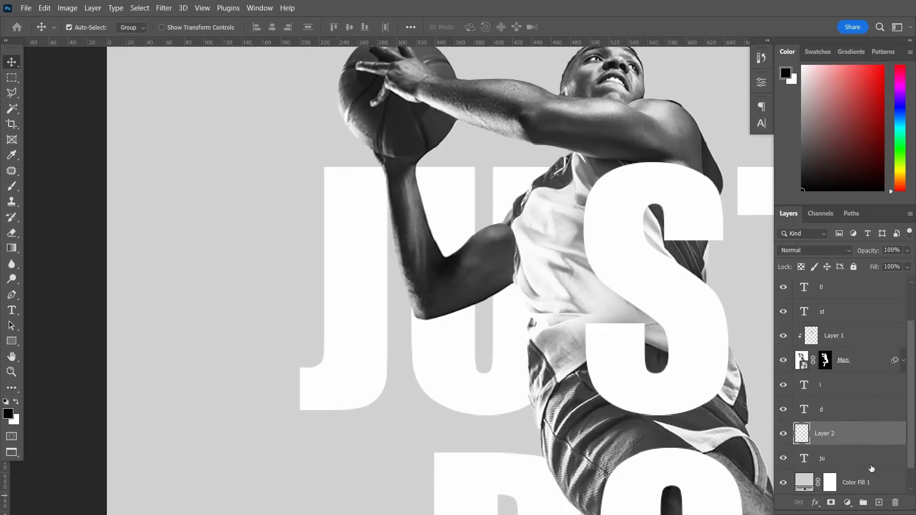
pyautogui.keyDown('alt'); pyautogui.click(856, 444); pyautogui.keyUp('alt')
# - Paint a soft black shadow on the letter U along the edge of the player's torso and shoulder with the 109 px brush
pyautogui.press('b')
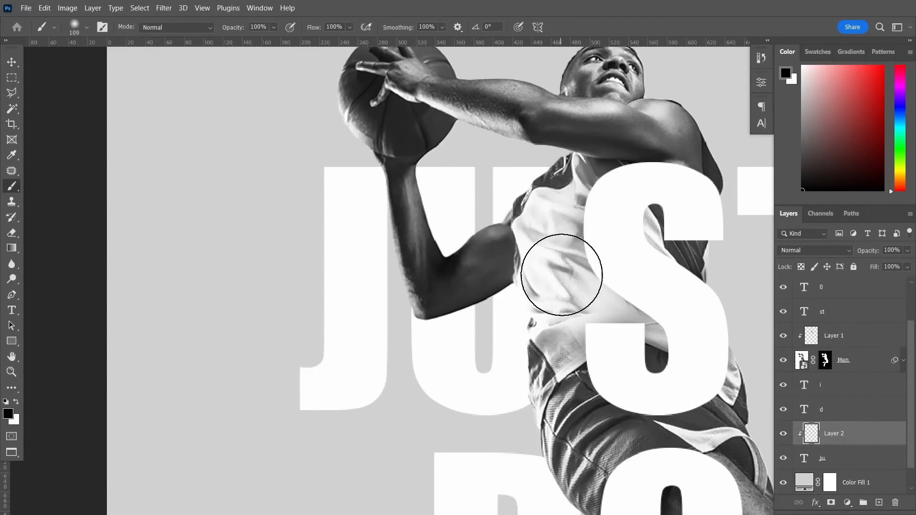
pyautogui.moveTo(562, 274); pyautogui.dragTo(581, 420)
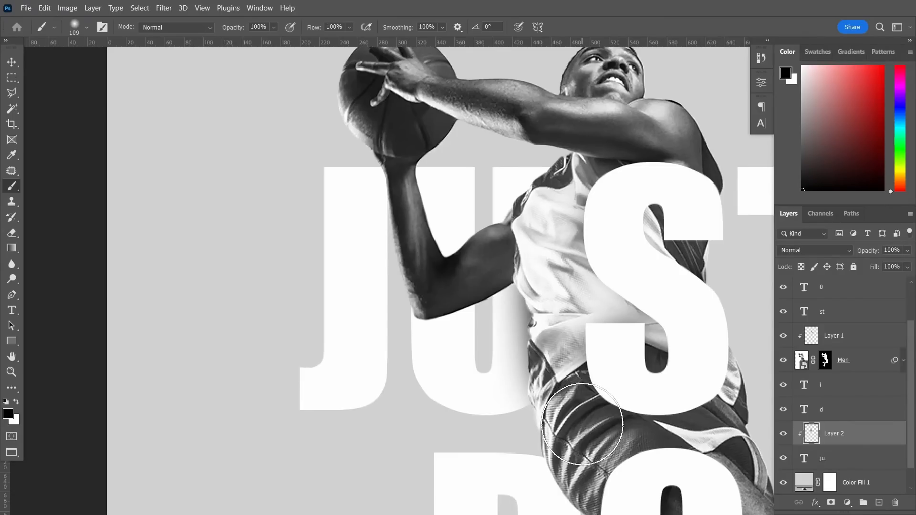
pyautogui.moveTo(582, 217)
pyautogui.mouseDown()
pyautogui.moveTo(578, 204)
pyautogui.moveTo(556, 225)
pyautogui.moveTo(554, 241)
pyautogui.mouseUp()
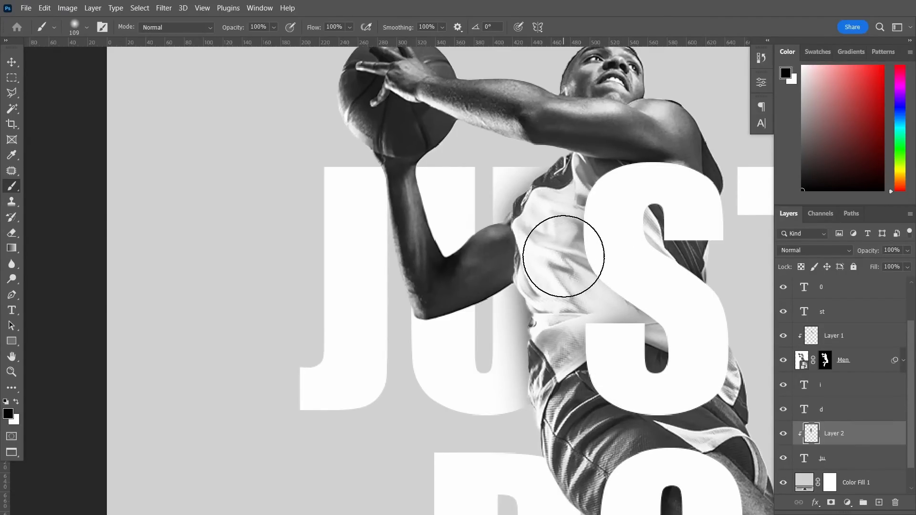
# - Clip a new layer to the "d" text layer and paint a soft black shadow on the D along the edge of the shorts
pyautogui.scroll(-2, 568, 270)
pyautogui.moveTo(602, 405); pyautogui.dragTo(546, 95)
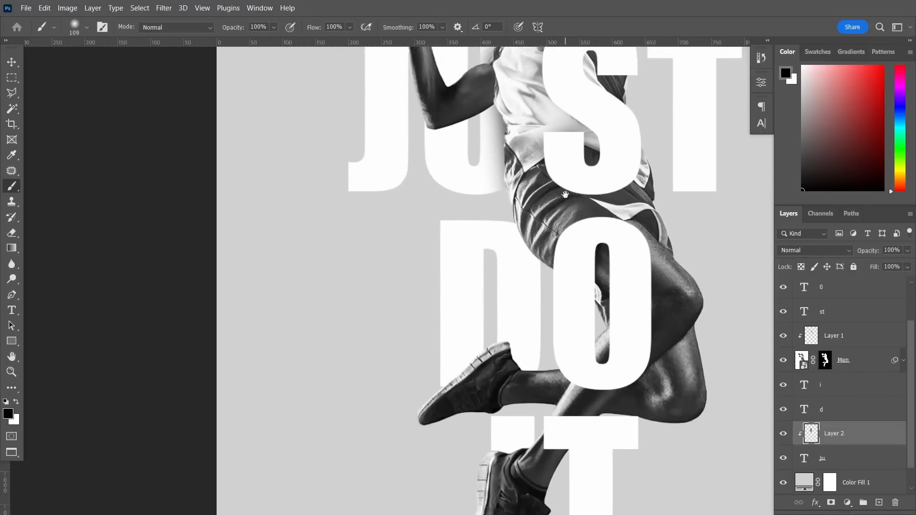
pyautogui.press('v')
pyautogui.click(630, 305)
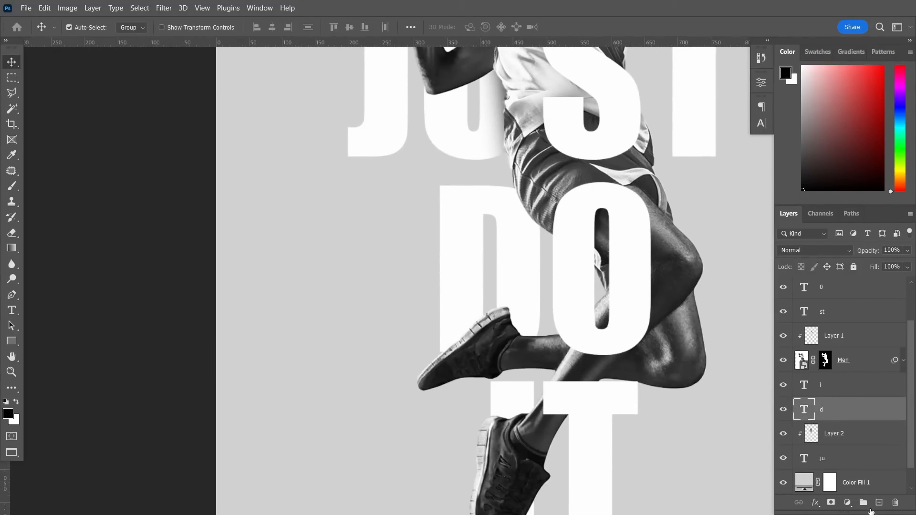
pyautogui.click(882, 503)
pyautogui.hotkey('ctrl', '0')
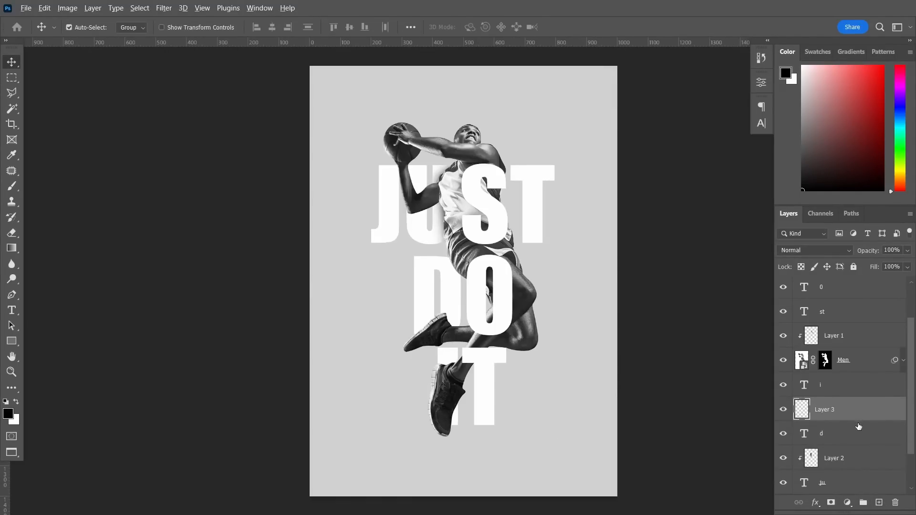
pyautogui.keyDown('alt'); pyautogui.click(858, 418); pyautogui.keyUp('alt')
pyautogui.scroll(5, 423, 287)
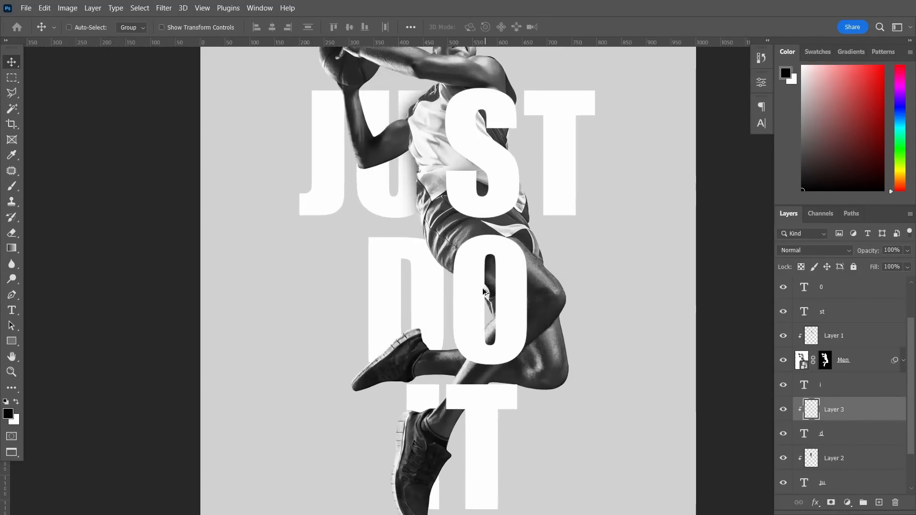
pyautogui.press('b')
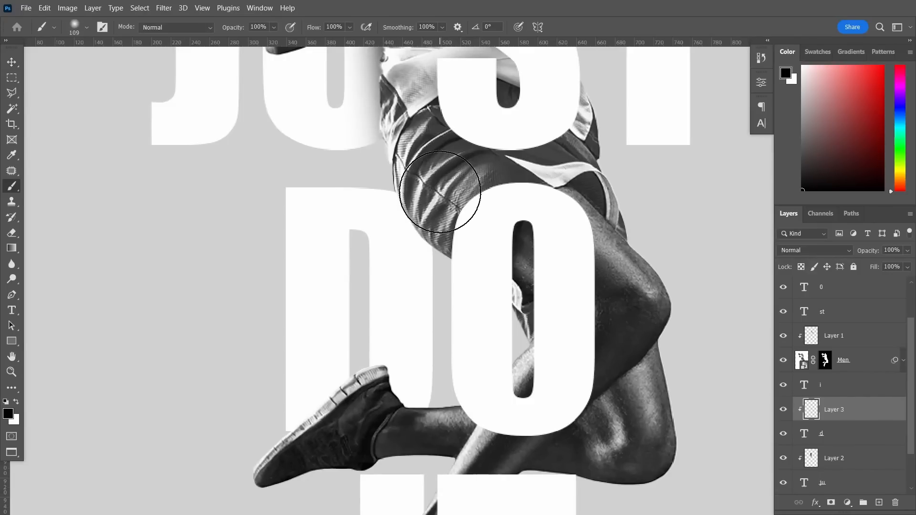
pyautogui.moveTo(440, 193); pyautogui.dragTo(464, 212)
# - Clip a new layer to the "i" text layer and paint a soft black shadow on the I around the player's lower shoe
pyautogui.moveTo(558, 347); pyautogui.dragTo(562, 281)
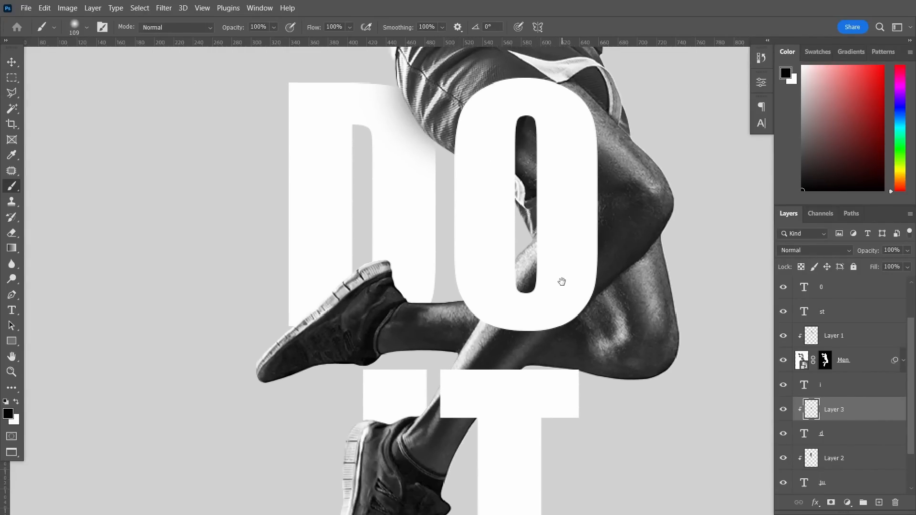
pyautogui.scroll(-5, 362, 339)
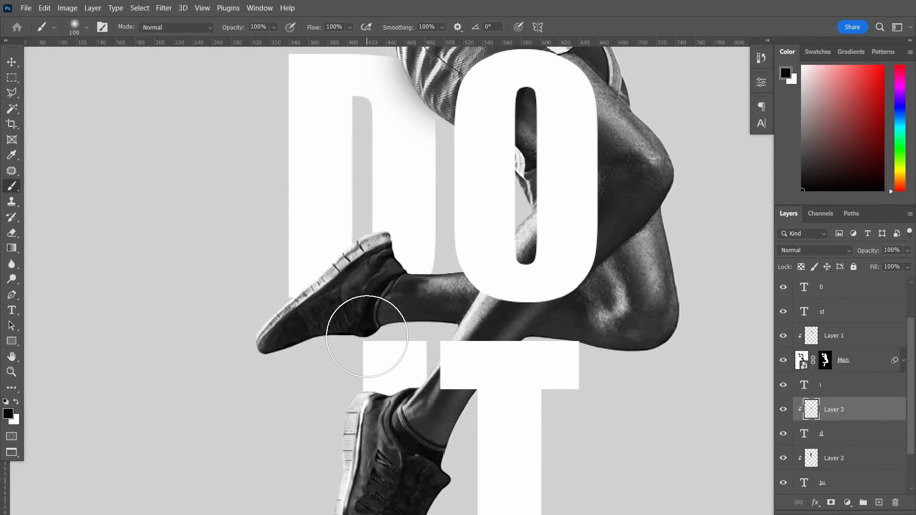
pyautogui.press('ctrl')
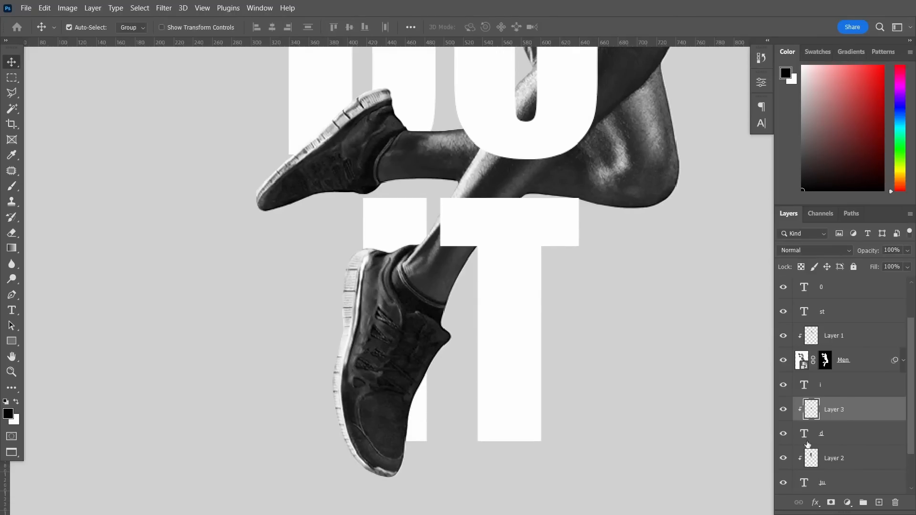
pyautogui.click(838, 390)
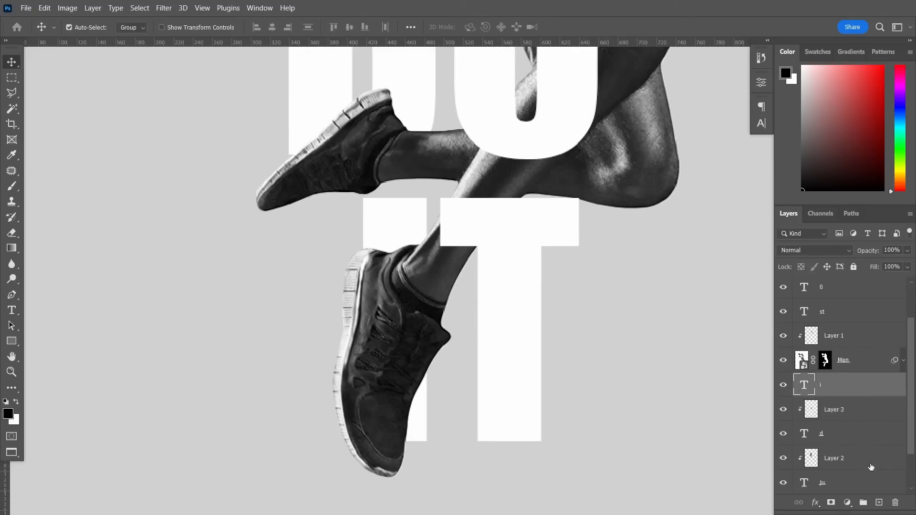
pyautogui.click(878, 502)
pyautogui.press('b')
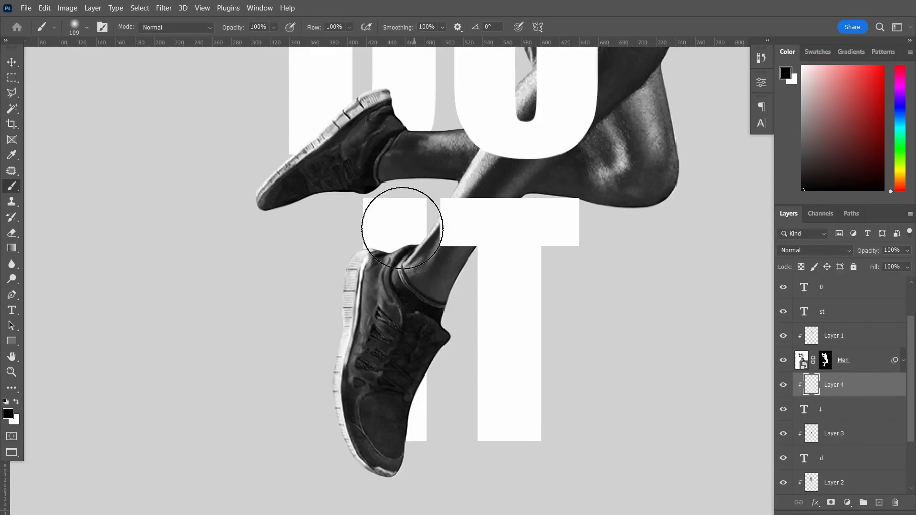
pyautogui.moveTo(409, 344)
pyautogui.mouseDown()
pyautogui.moveTo(387, 353)
pyautogui.moveTo(352, 414)
pyautogui.moveTo(374, 419)
pyautogui.moveTo(374, 430)
pyautogui.moveTo(353, 443)
pyautogui.mouseUp()
pyautogui.press('v')
pyautogui.hotkey('ctrl', '0')
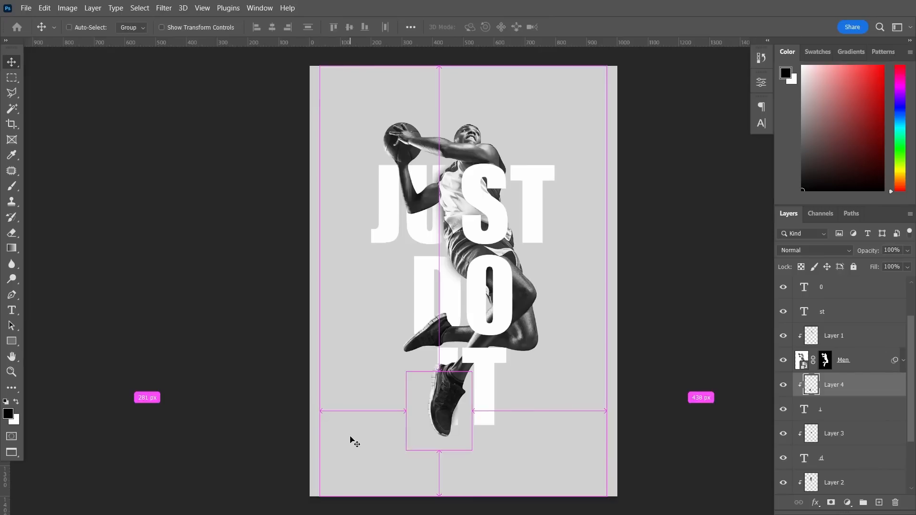